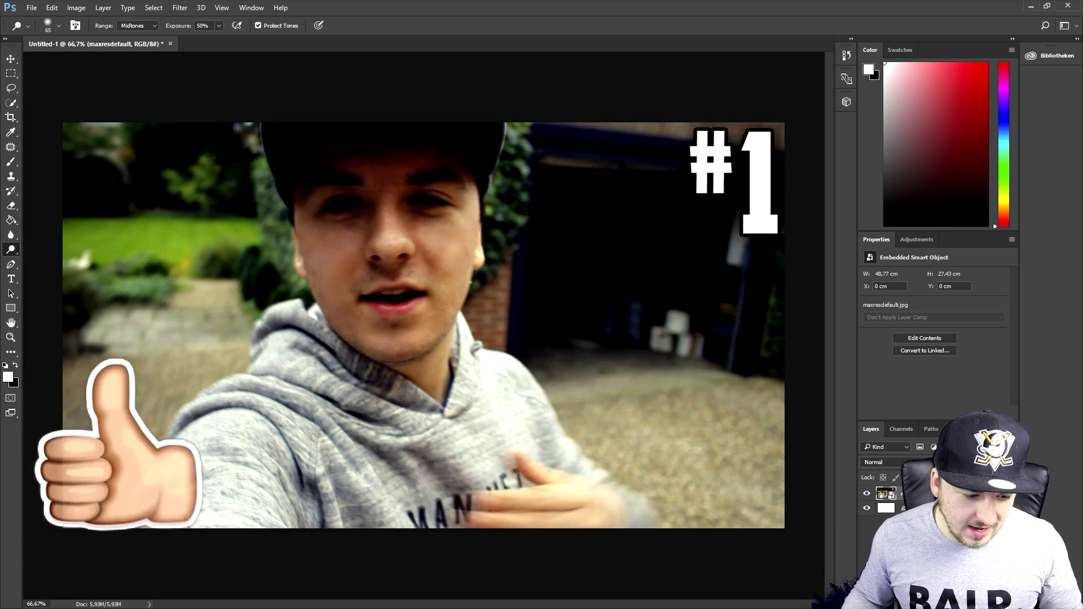
Step: Decline rasterizing the smart object and pick the Quick Selection tool
{"action": "left_click", "coordinate": [479, 340]}
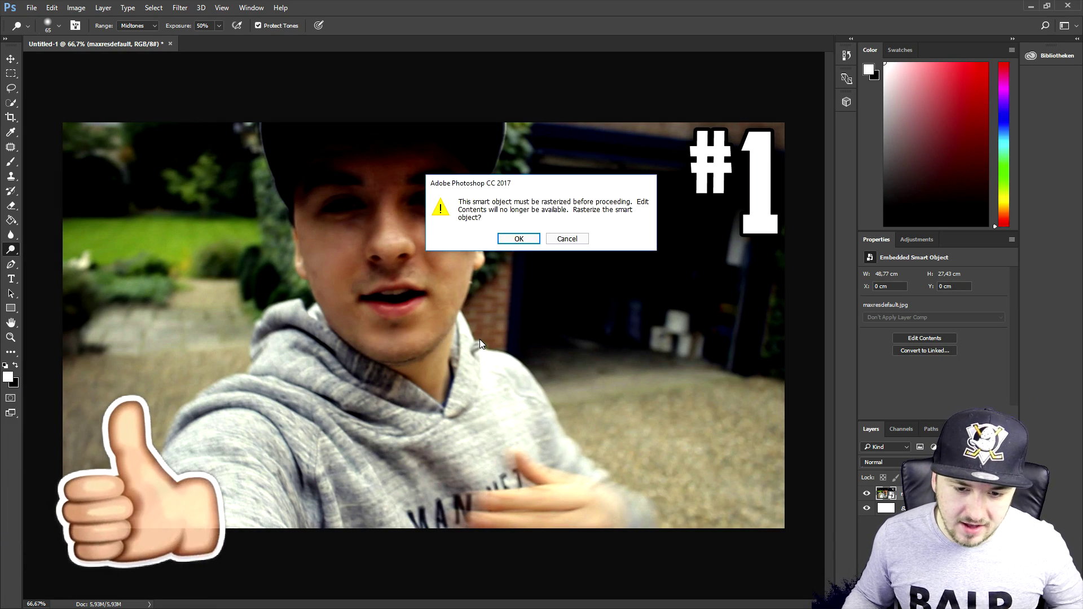
{"action": "key", "text": "Escape"}
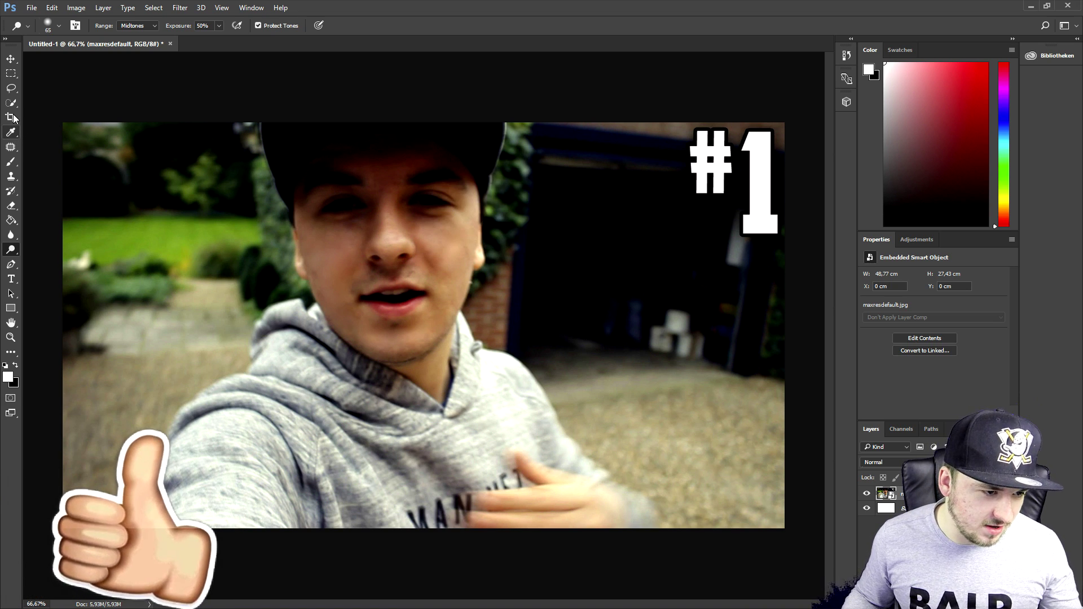
{"action": "left_click", "coordinate": [11, 103]}
{"action": "left_click", "coordinate": [70, 103]}
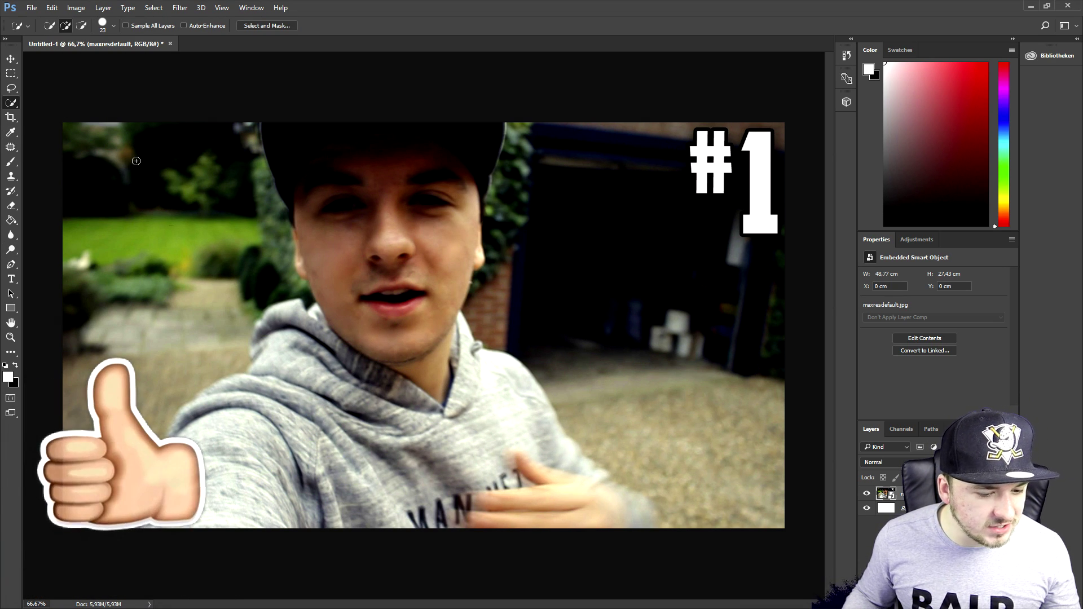
Step: Paint a quick selection over the man from sleeve to shoulder and neck, using Alt to subtract
{"action": "left_click", "coordinate": [169, 496]}
{"action": "mouse_move", "coordinate": [169, 496]}
{"action": "left_mouse_down"}
{"action": "mouse_move", "coordinate": [220, 409]}
{"action": "mouse_move", "coordinate": [235, 422]}
{"action": "left_mouse_up"}
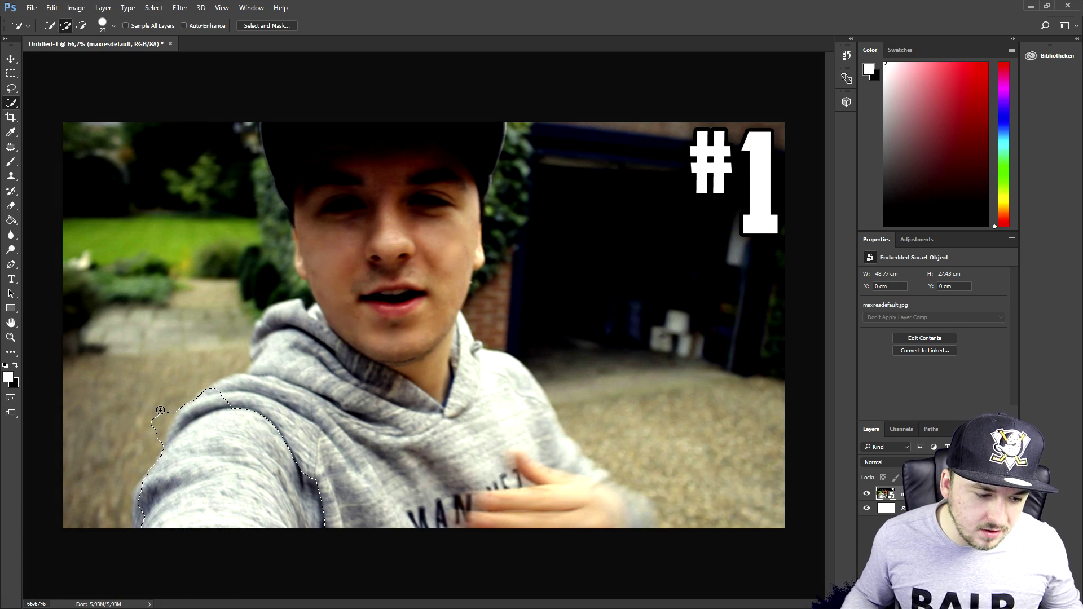
{"action": "key", "text": "alt"}
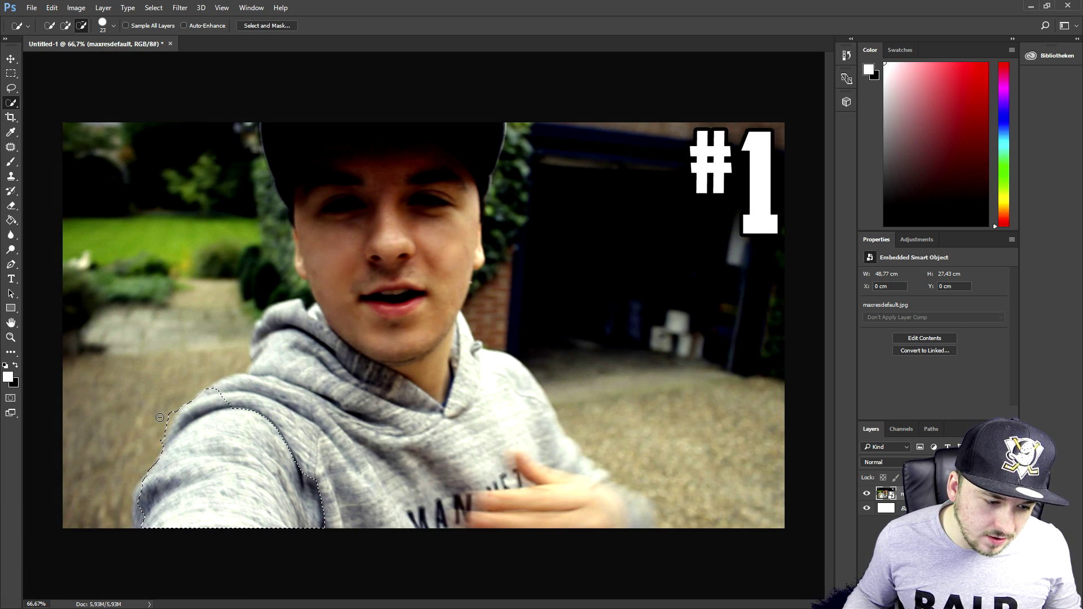
{"action": "mouse_move", "coordinate": [226, 403]}
{"action": "left_mouse_down"}
{"action": "mouse_move", "coordinate": [272, 376]}
{"action": "mouse_move", "coordinate": [282, 317]}
{"action": "mouse_move", "coordinate": [266, 354]}
{"action": "mouse_move", "coordinate": [265, 341]}
{"action": "mouse_move", "coordinate": [328, 318]}
{"action": "mouse_move", "coordinate": [334, 284]}
{"action": "mouse_move", "coordinate": [307, 186]}
{"action": "mouse_move", "coordinate": [405, 158]}
{"action": "mouse_move", "coordinate": [424, 175]}
{"action": "mouse_move", "coordinate": [430, 255]}
{"action": "mouse_move", "coordinate": [473, 371]}
{"action": "mouse_move", "coordinate": [502, 383]}
{"action": "mouse_move", "coordinate": [569, 488]}
{"action": "mouse_move", "coordinate": [644, 515]}
{"action": "mouse_move", "coordinate": [523, 527]}
{"action": "left_mouse_up"}
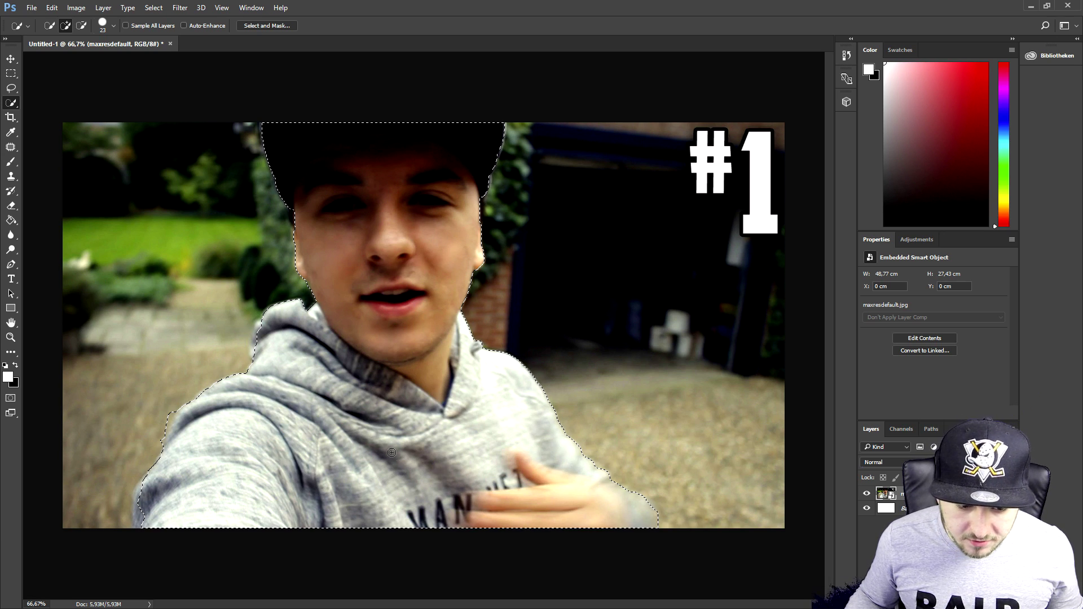
Step: Zoom around to check the selection and undo an accidental shift of the photo
{"action": "scroll", "coordinate": [448, 303], "scroll_direction": "up", "scroll_amount": 3}
{"action": "scroll", "coordinate": [182, 260], "scroll_direction": "down", "scroll_amount": 3}
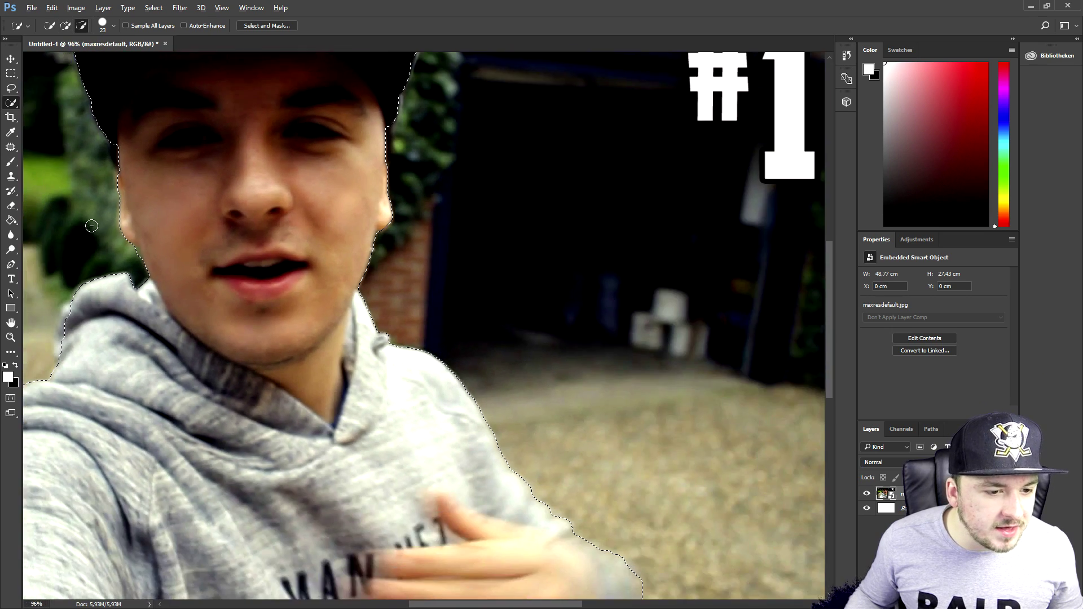
{"action": "scroll", "coordinate": [101, 170], "scroll_direction": "up", "scroll_amount": 6}
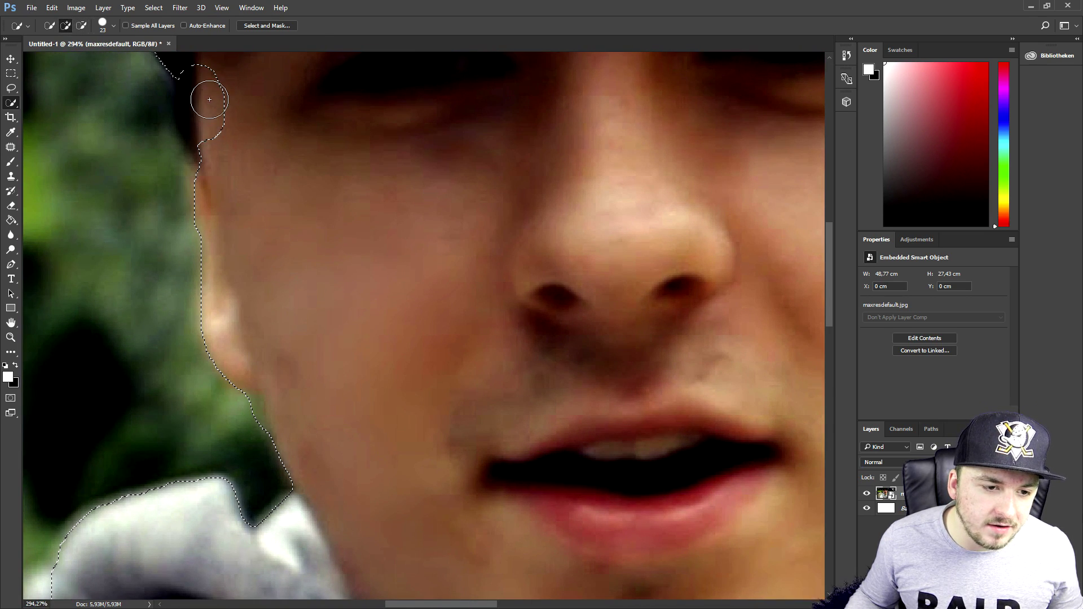
{"action": "scroll", "coordinate": [210, 98], "scroll_direction": "down", "scroll_amount": 2}
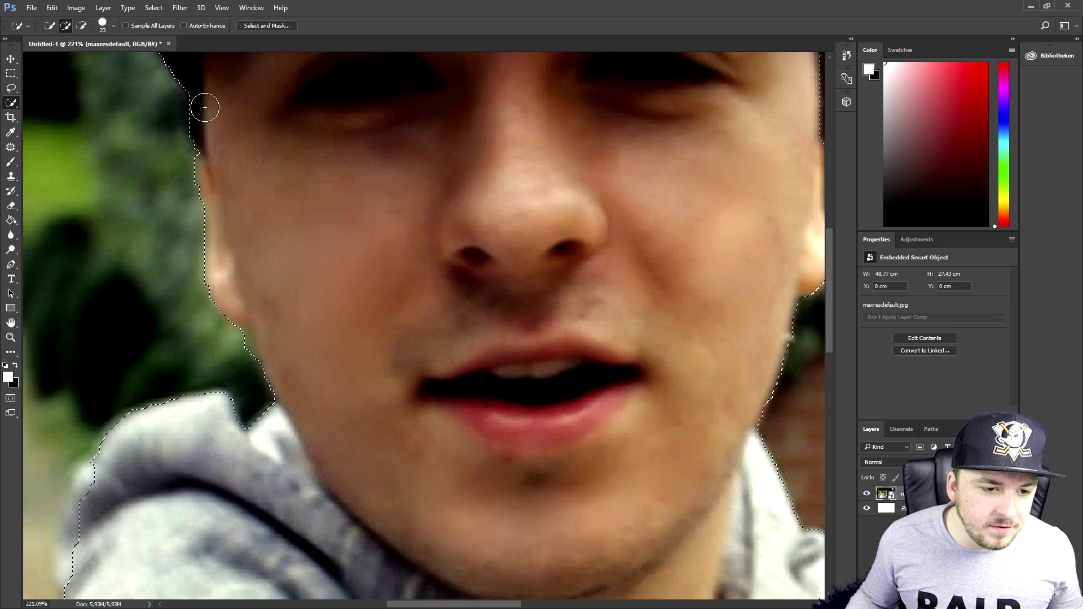
{"action": "scroll", "coordinate": [333, 260], "scroll_direction": "down", "scroll_amount": 4}
{"action": "scroll", "coordinate": [242, 413], "scroll_direction": "up", "scroll_amount": 2}
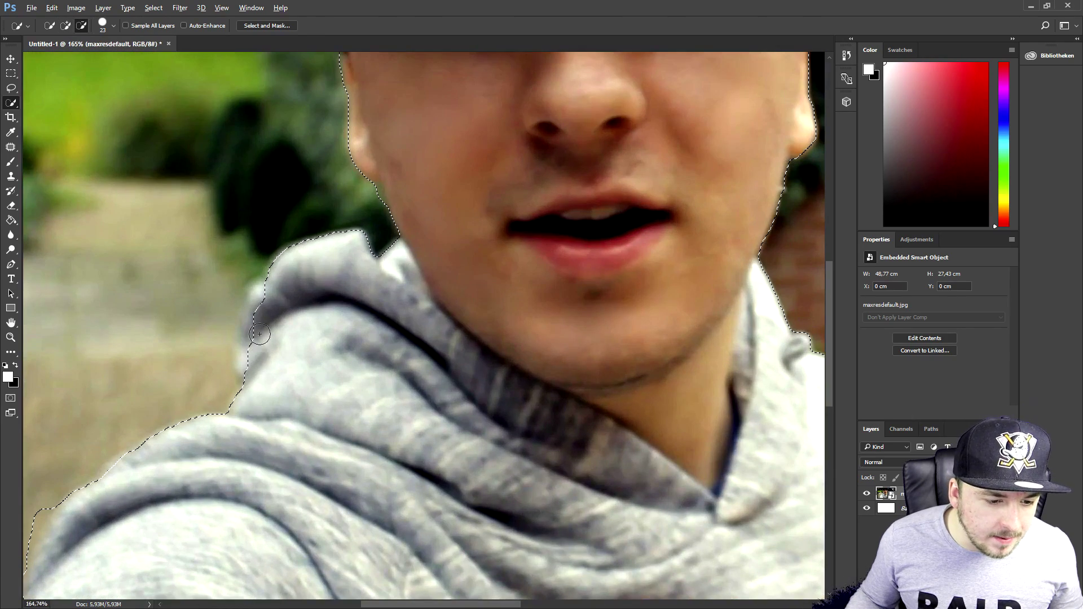
{"action": "scroll", "coordinate": [377, 374], "scroll_direction": "down", "scroll_amount": 1}
{"action": "scroll", "coordinate": [378, 374], "scroll_direction": "down", "scroll_amount": 2}
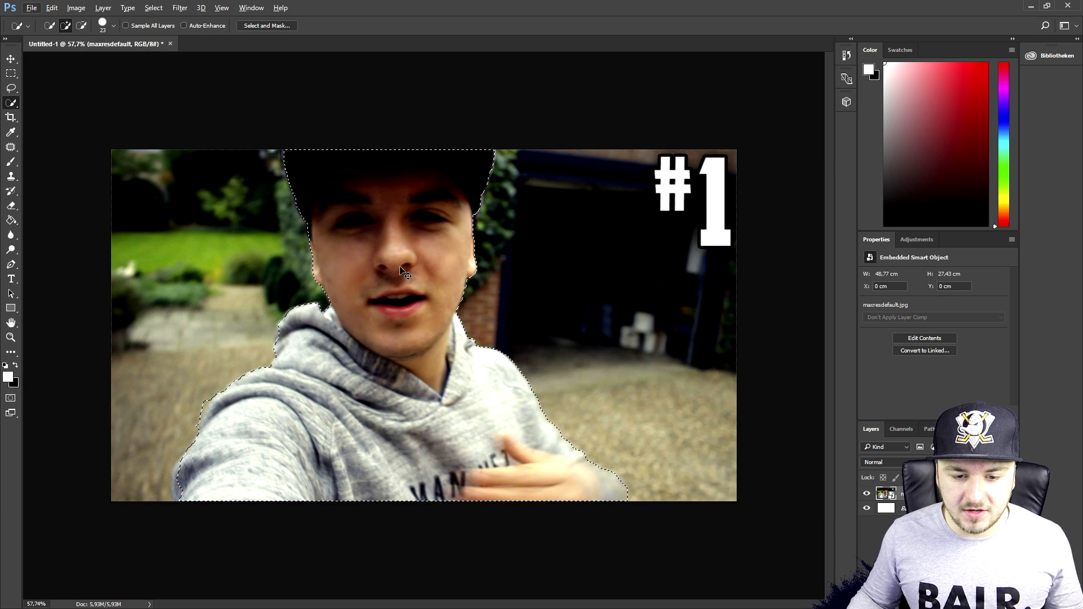
{"action": "left_click_drag", "start_coordinate": [399, 254], "coordinate": [469, 257]}
{"action": "key", "text": "ctrl+z"}
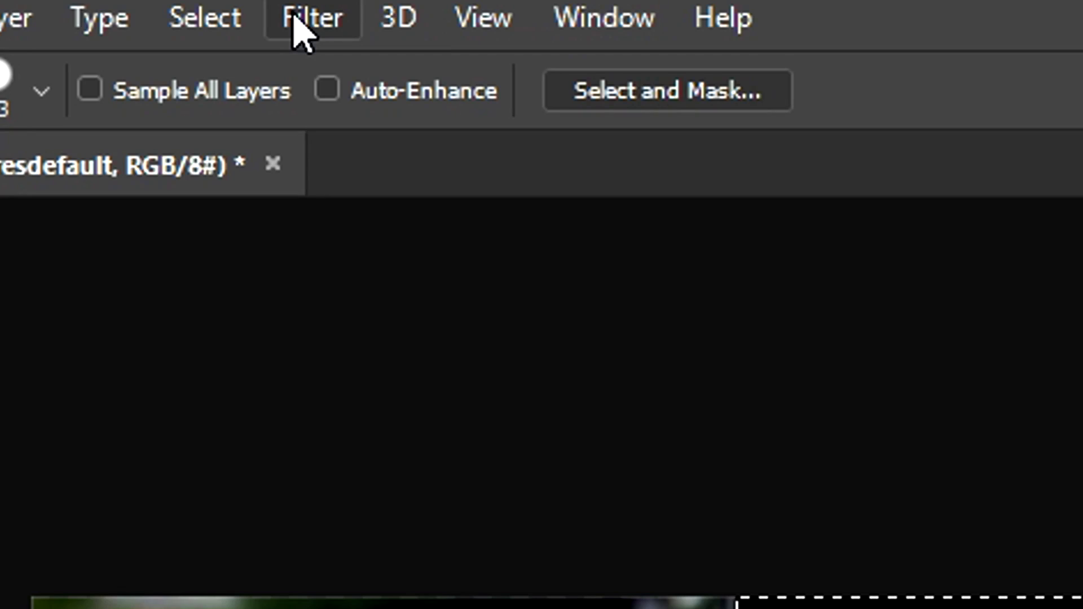
Step: Apply Filter > Sharpen > Sharpen as a smart filter masked to the selected man
{"action": "left_click", "coordinate": [180, 8]}
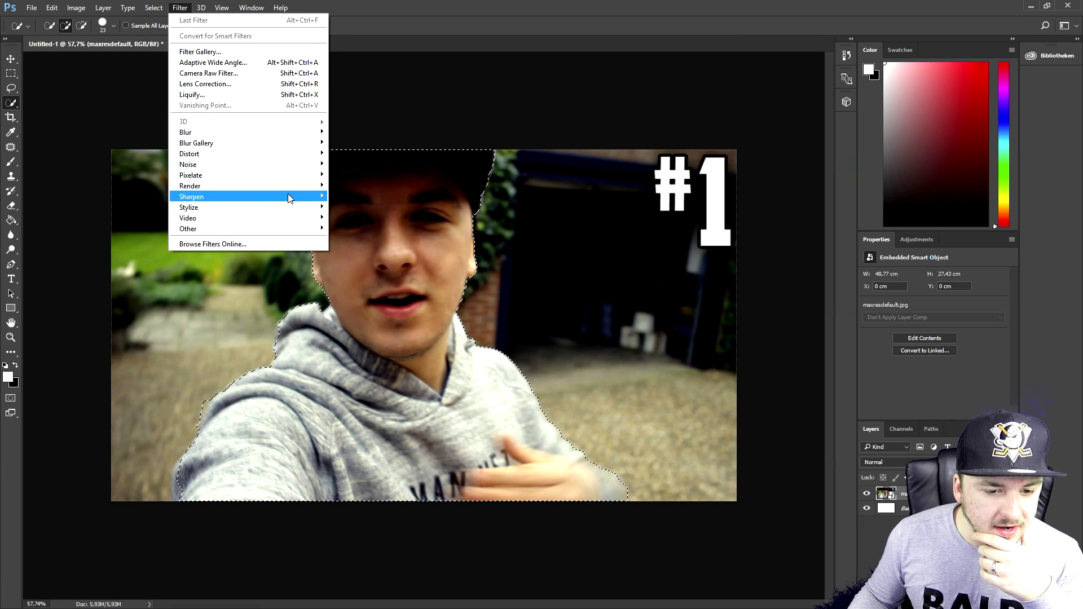
{"action": "mouse_move", "coordinate": [287, 194]}
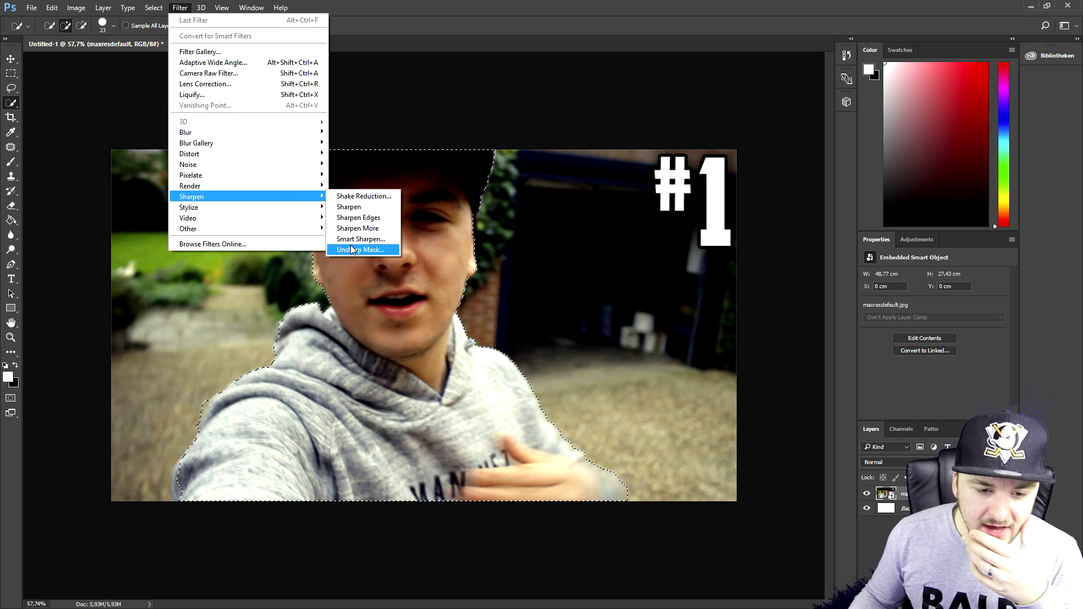
{"action": "left_click", "coordinate": [388, 207]}
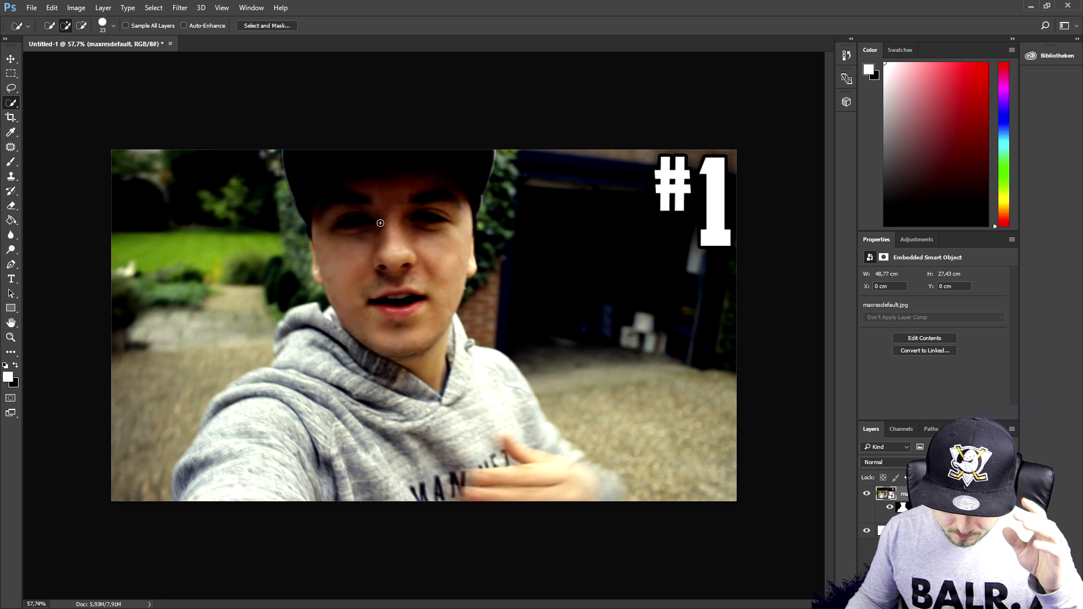
Step: Apply Smart Sharpen with Amount 500%, Radius 6,7 px and Reduce Noise 44%, checking the preview first
{"action": "left_click", "coordinate": [185, 12]}
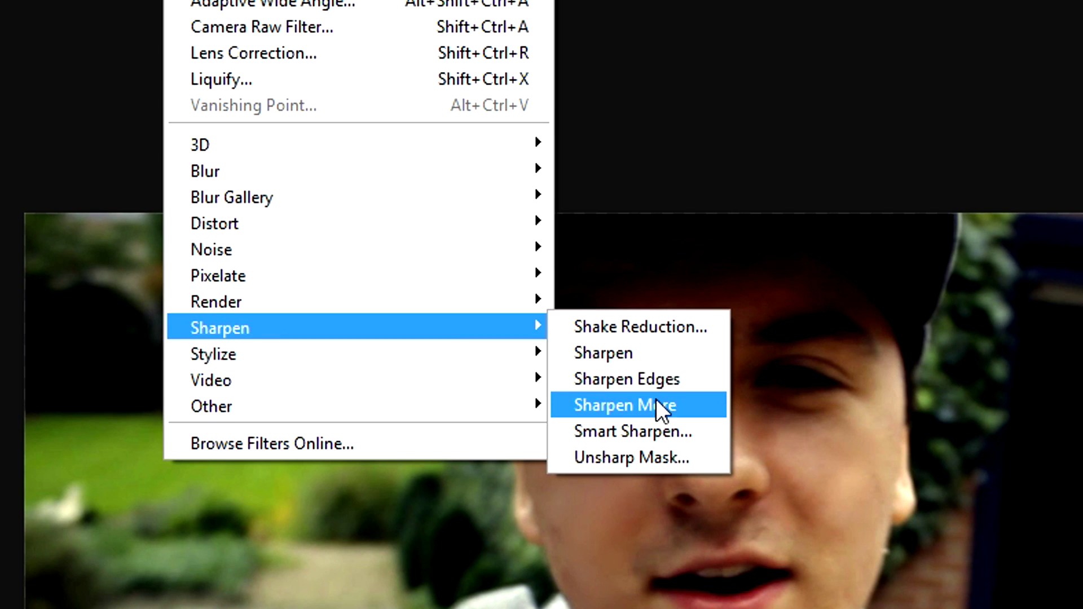
{"action": "left_click", "coordinate": [659, 432]}
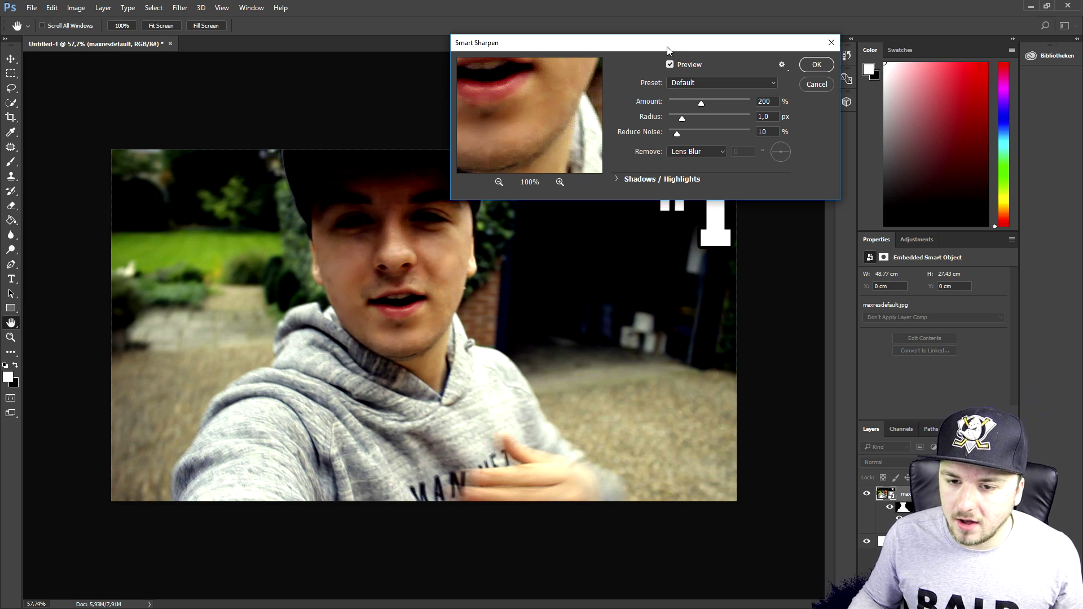
{"action": "left_click_drag", "start_coordinate": [667, 46], "coordinate": [713, 22]}
{"action": "left_click_drag", "start_coordinate": [749, 76], "coordinate": [838, 81]}
{"action": "left_click_drag", "start_coordinate": [728, 93], "coordinate": [797, 94]}
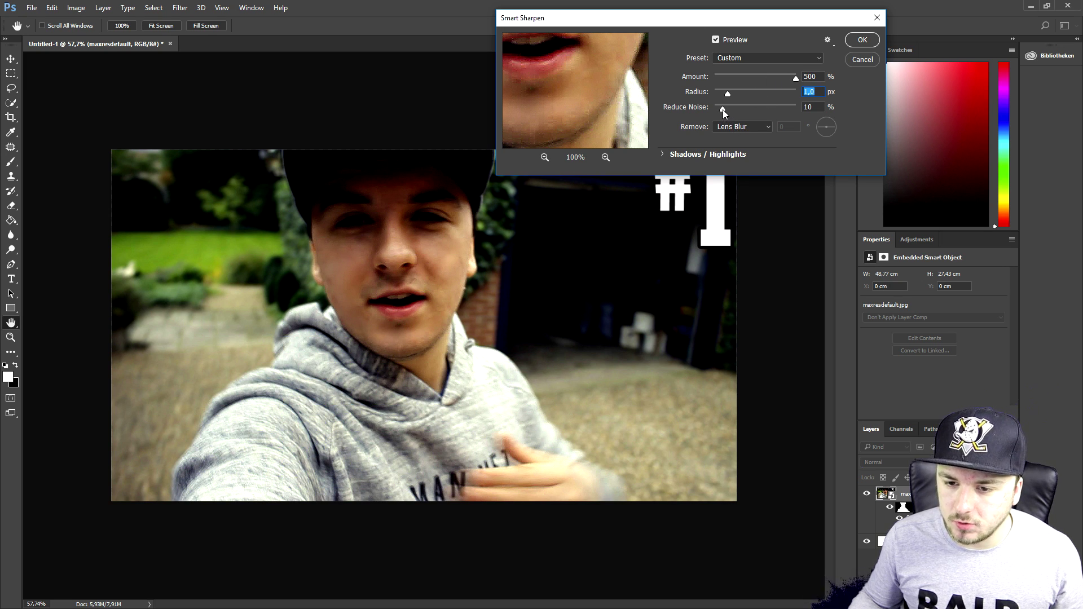
{"action": "left_click_drag", "start_coordinate": [722, 109], "coordinate": [743, 95]}
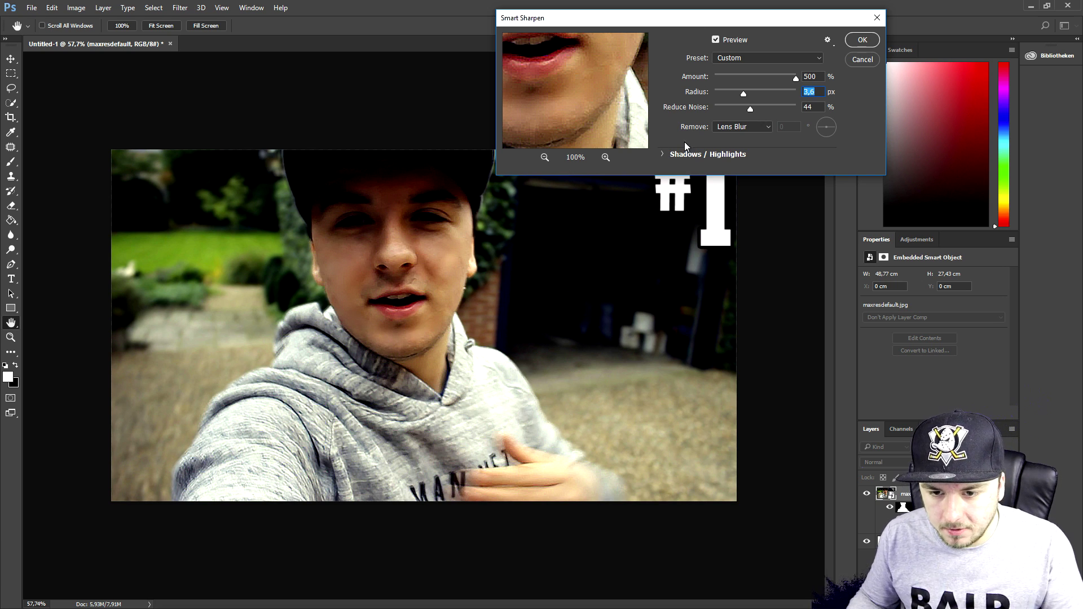
{"action": "left_click_drag", "start_coordinate": [743, 94], "coordinate": [763, 93]}
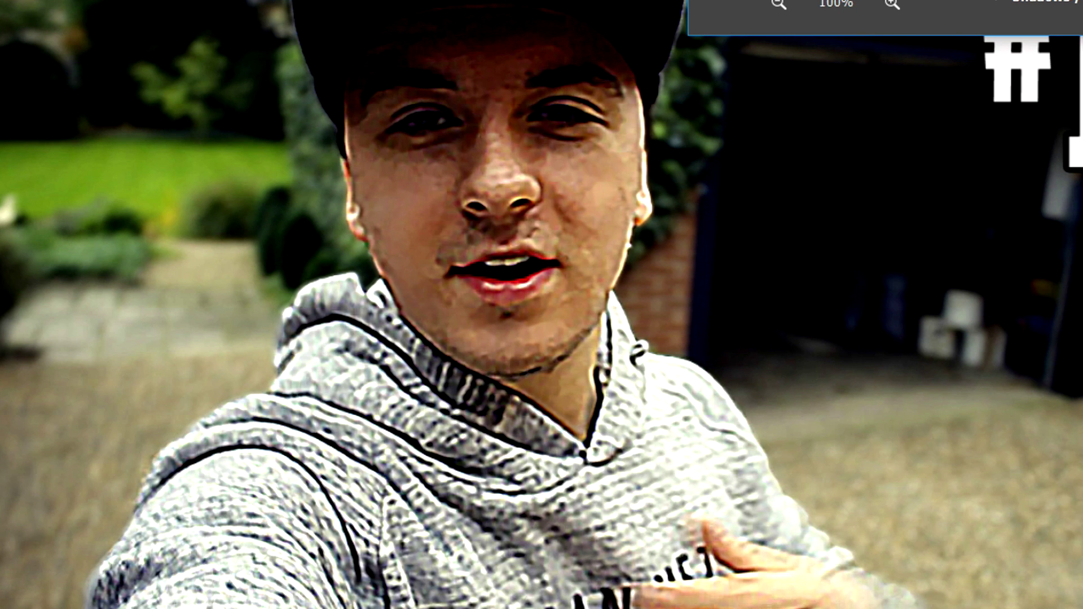
{"action": "key", "text": "p"}
{"action": "key", "text": "p"}
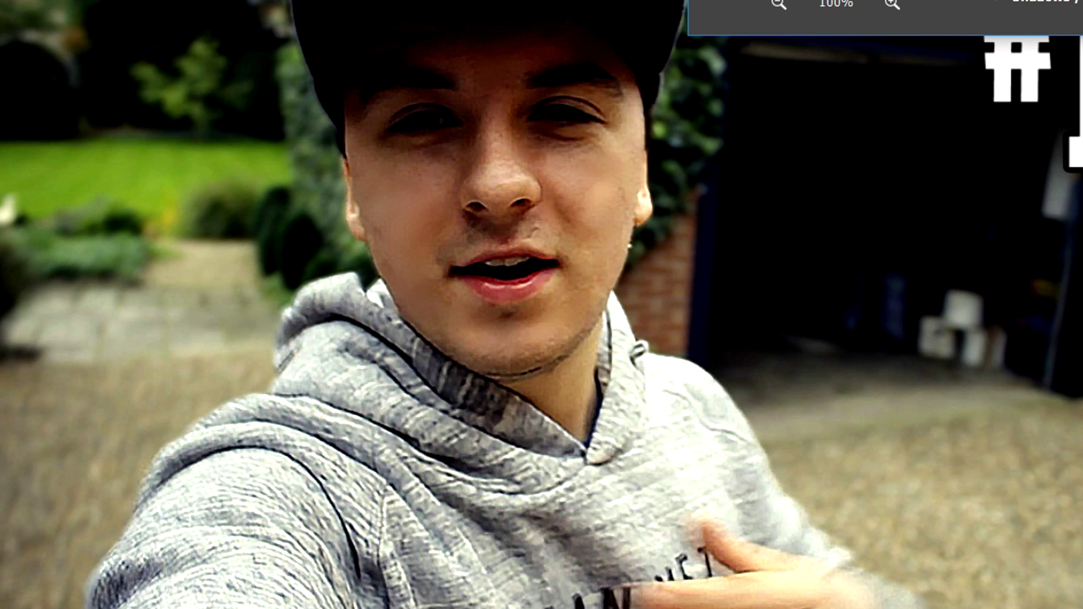
{"action": "key", "text": "Return"}
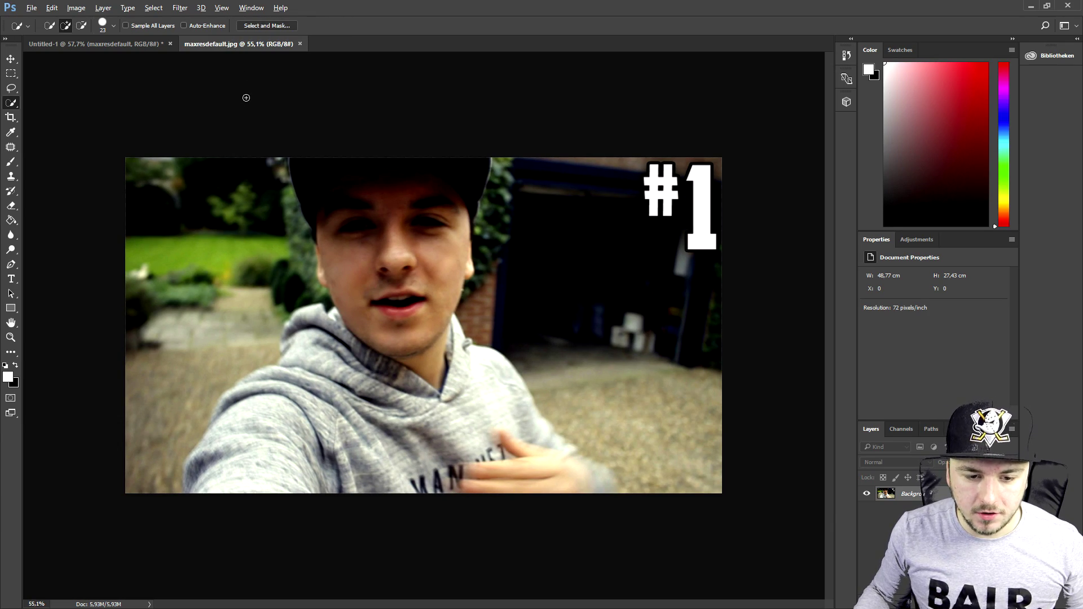
Step: Flip between maxresdefault.jpg and Untitled-1 to compare, ending on the sharpened thumbnail
{"action": "left_click", "coordinate": [127, 48]}
{"action": "left_click", "coordinate": [221, 46]}
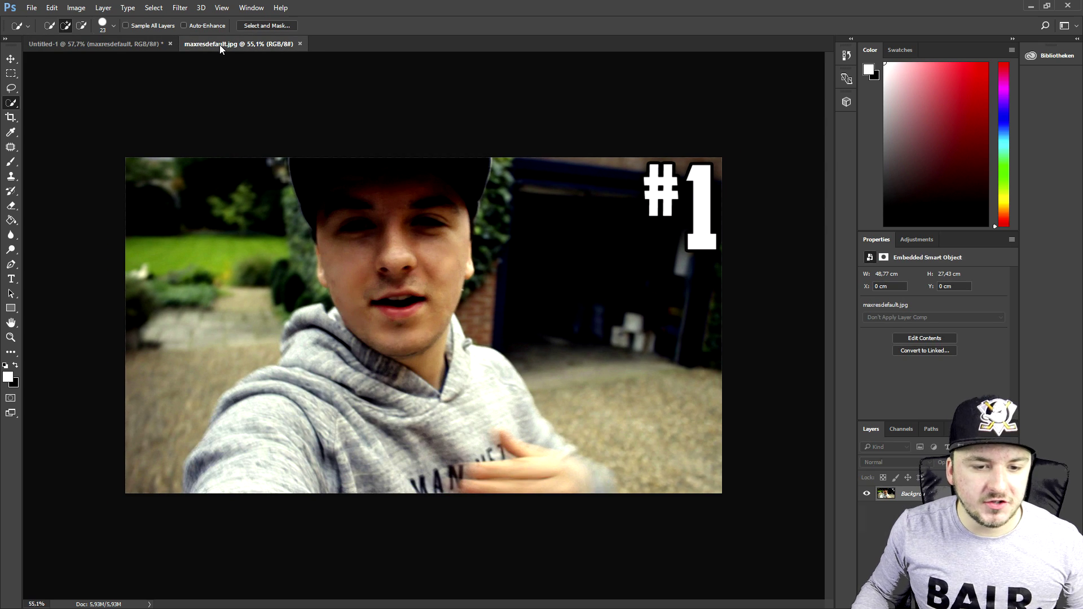
{"action": "left_click", "coordinate": [99, 45]}
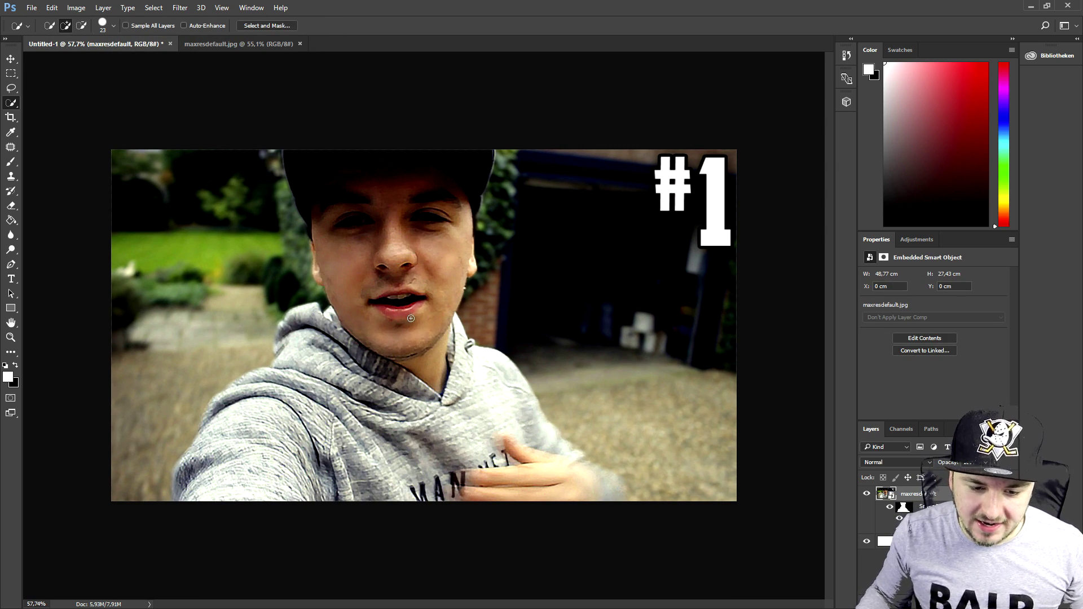
{"action": "left_click", "coordinate": [228, 48]}
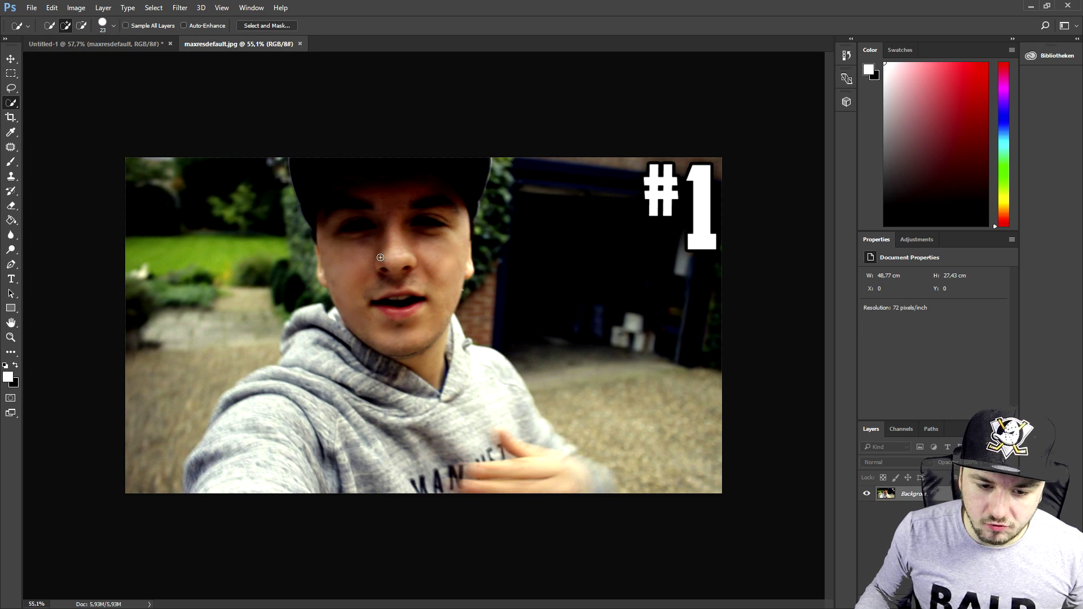
{"action": "left_click", "coordinate": [117, 45]}
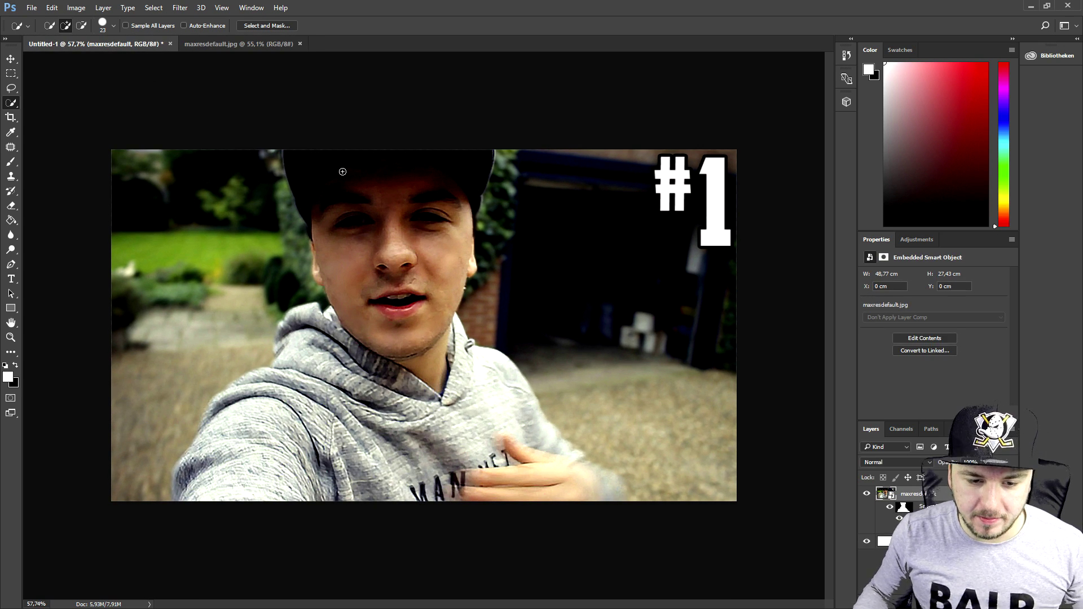